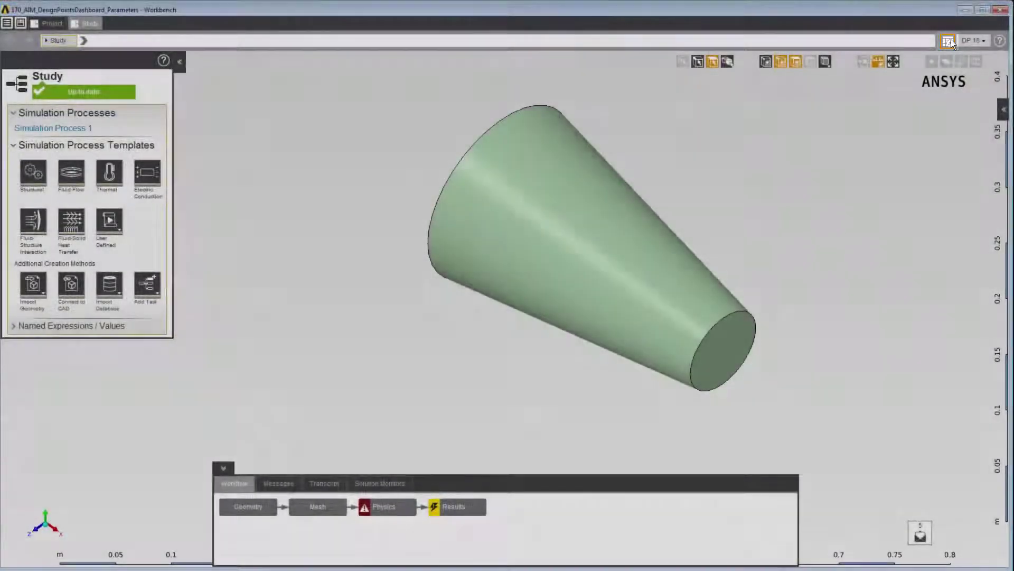
Show the Design Points Dashboard's Parameters table, listing inputs P1–P3, P5, P6 and outputs P4, P8–P10
click(951, 40)
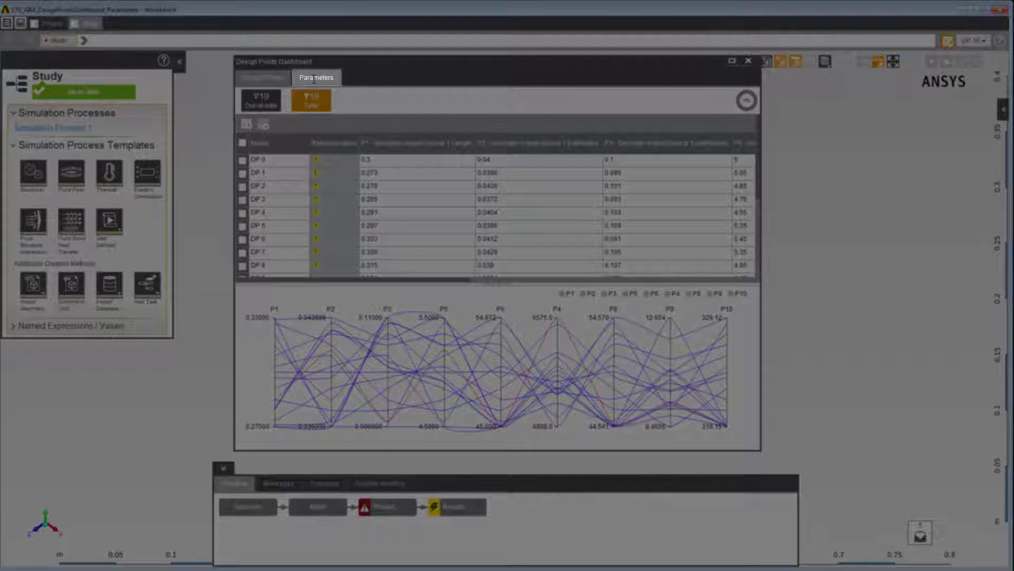
click(314, 79)
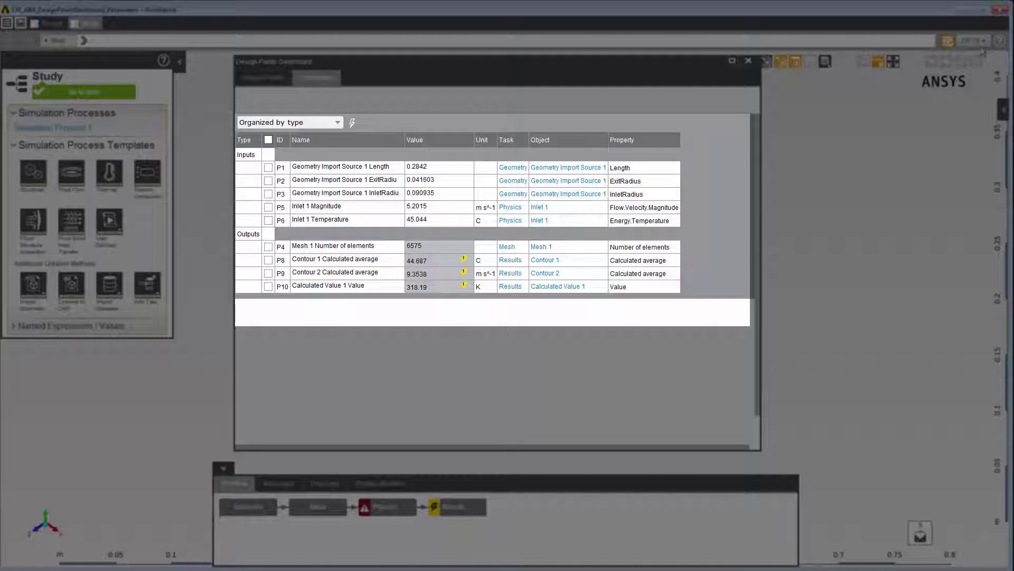
Try grouping parameters by task and by simulation process, then settle on grouping by task type
click(341, 126)
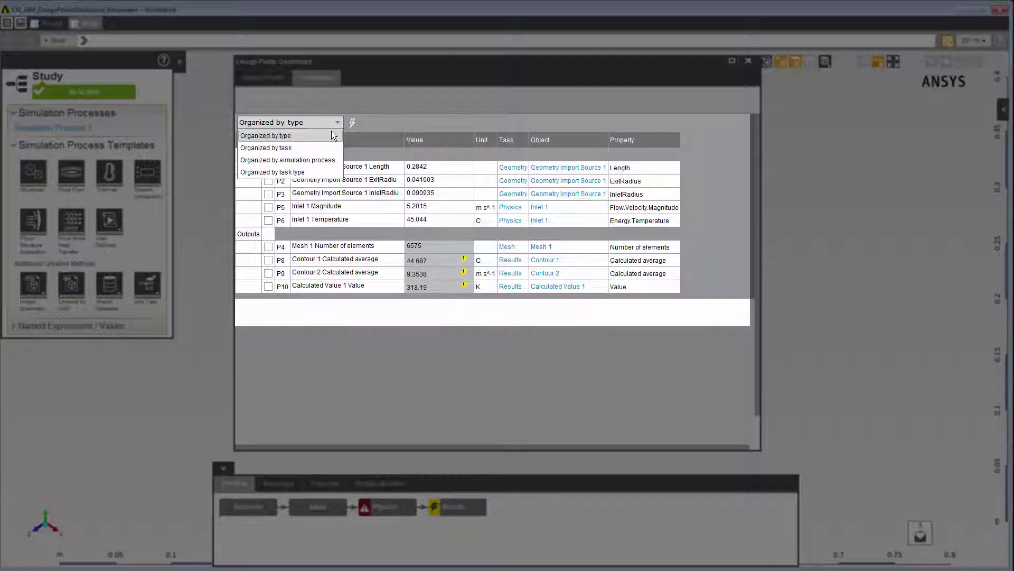
click(331, 134)
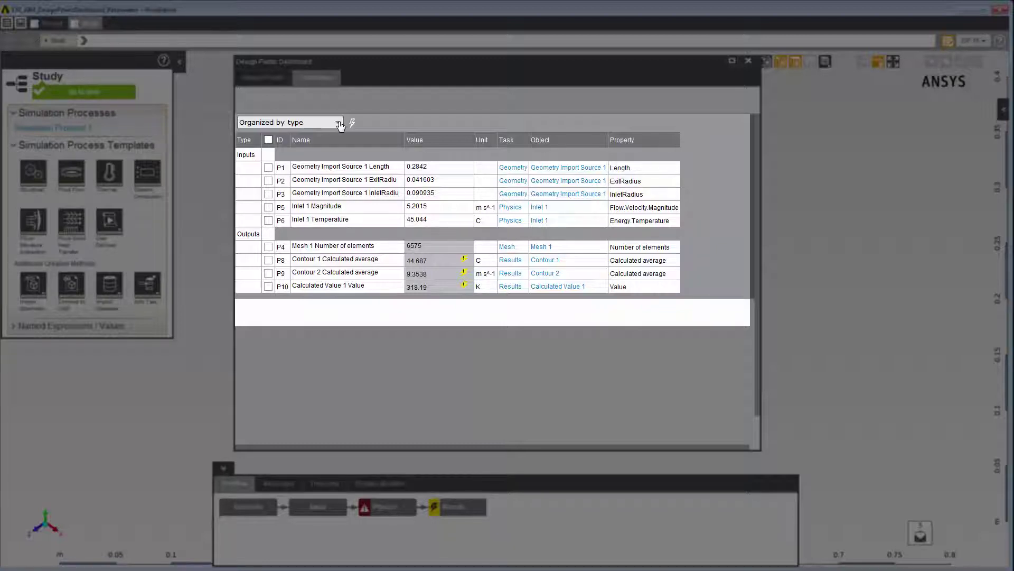
click(338, 124)
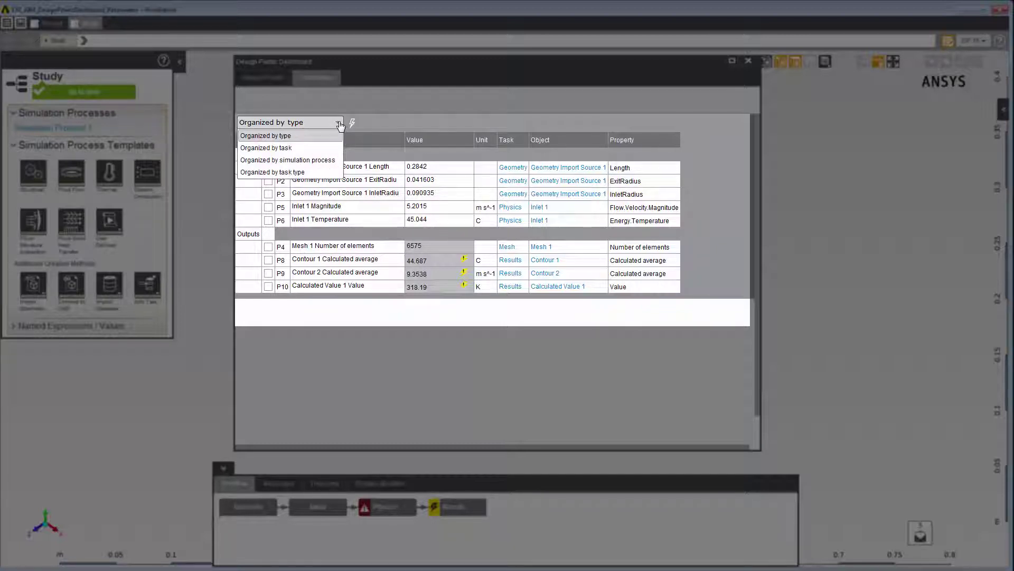
click(325, 148)
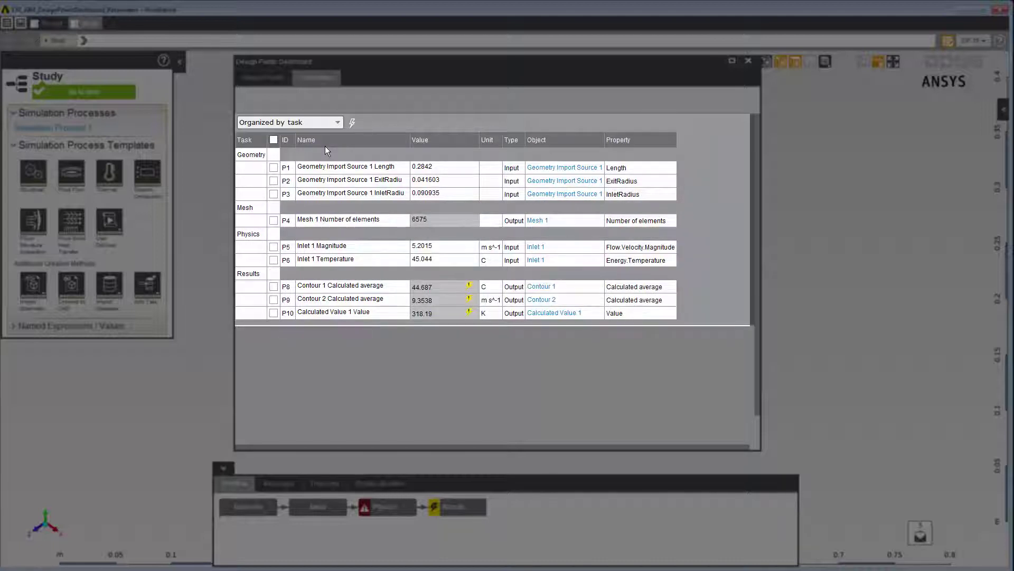
click(341, 125)
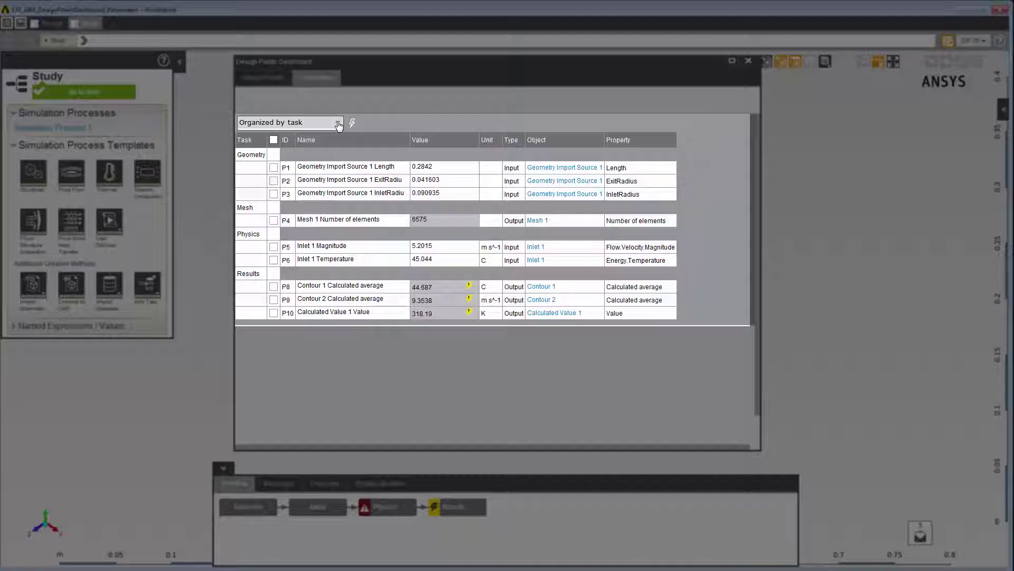
click(329, 159)
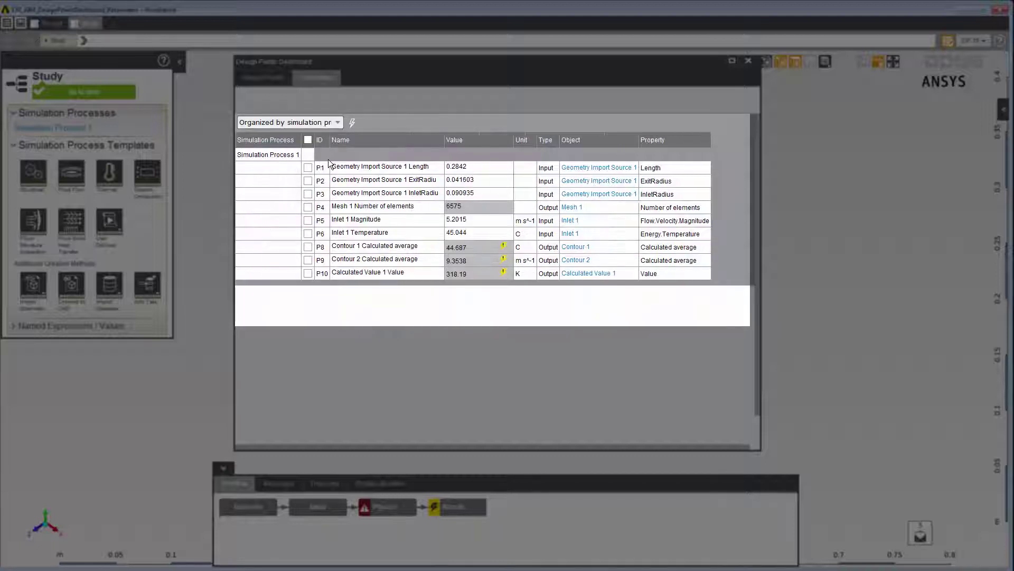
click(337, 123)
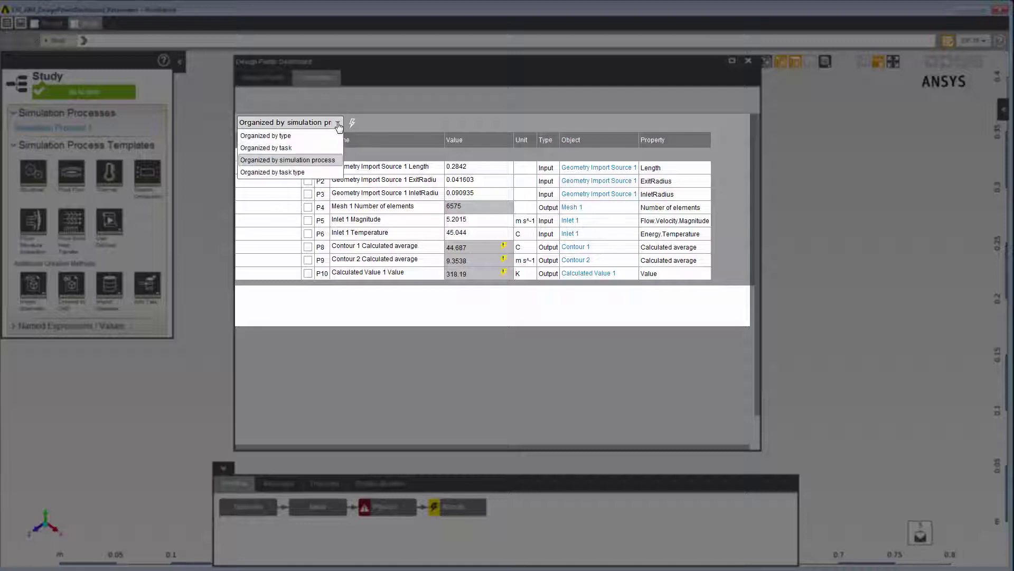
click(325, 172)
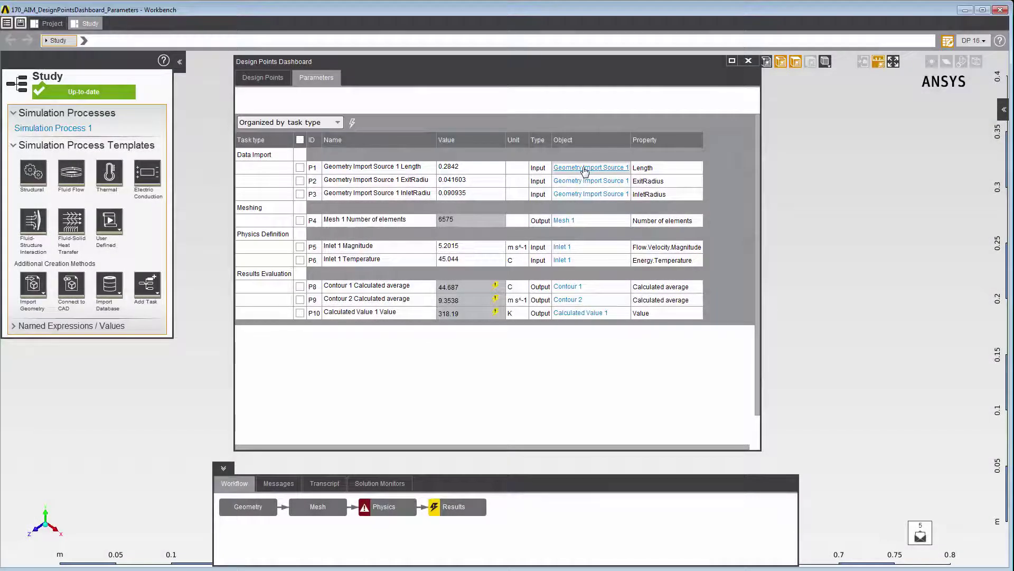
View Geometry Import Source 1 properties, regroup parameters by type, then show the Geometry task's properties
click(585, 168)
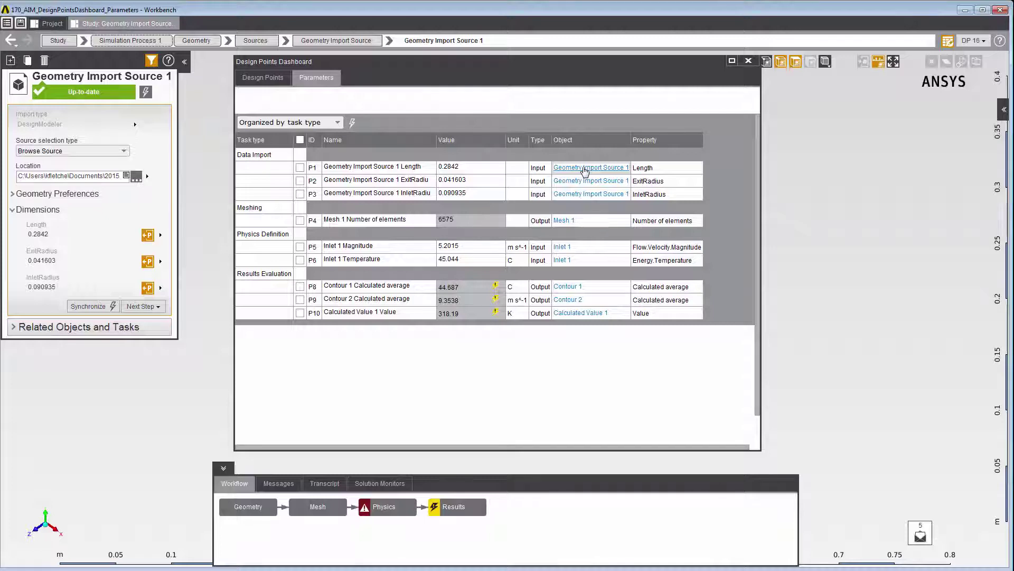
click(337, 123)
click(319, 135)
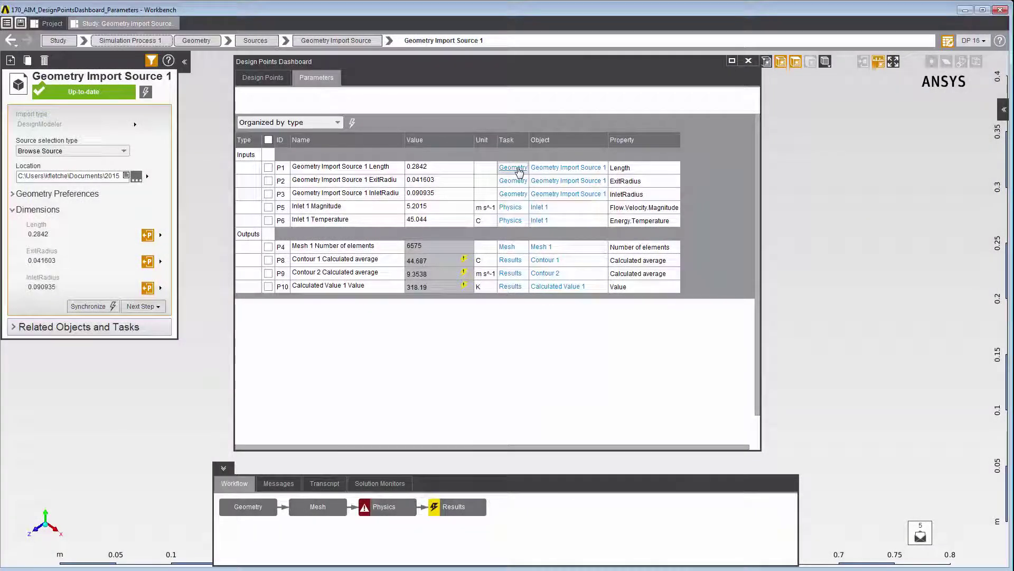
click(518, 168)
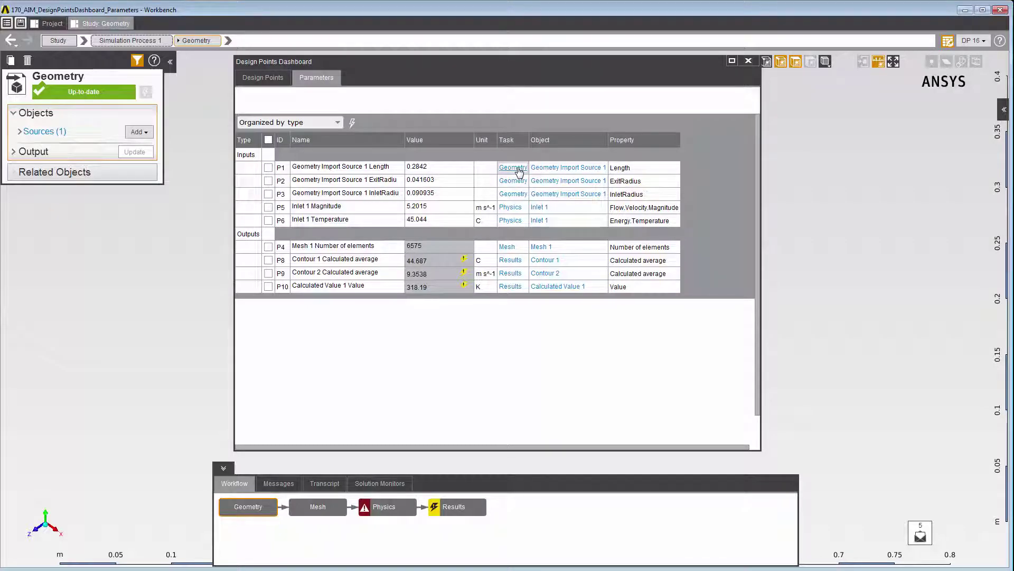
Add a new Wall 2 boundary condition under Physics Boundary Conditions
click(383, 508)
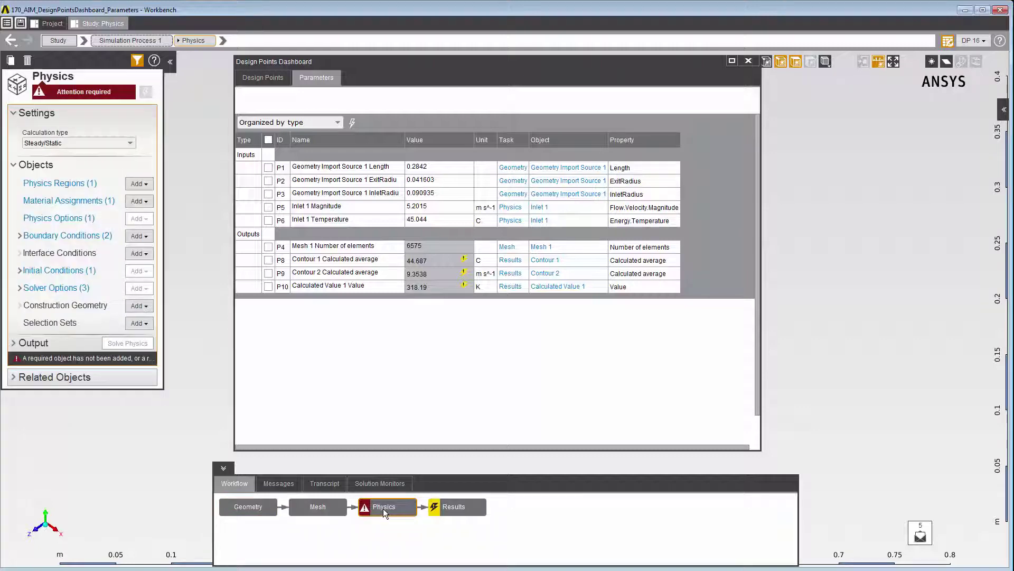
click(91, 241)
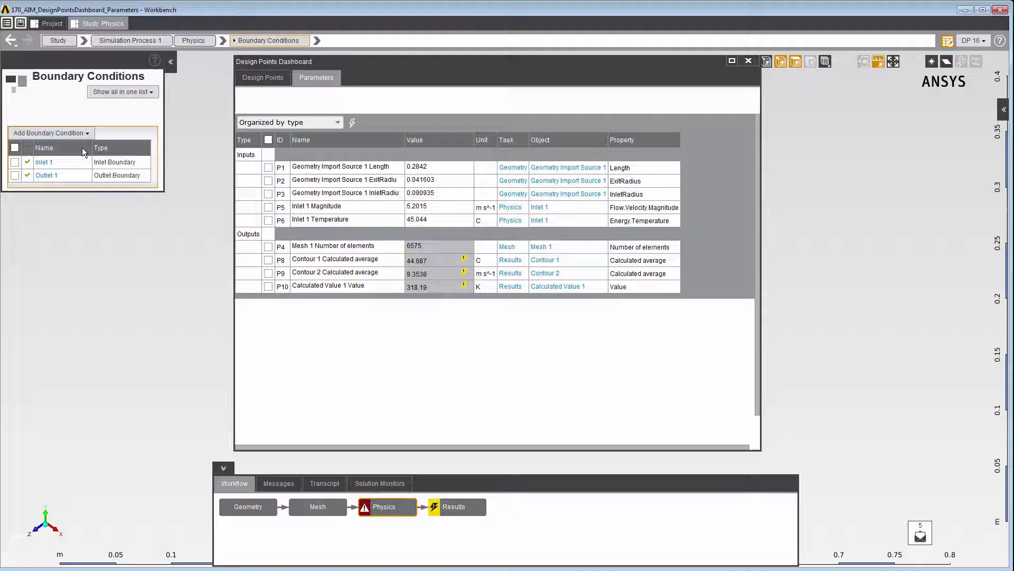
click(88, 134)
click(44, 202)
click(47, 190)
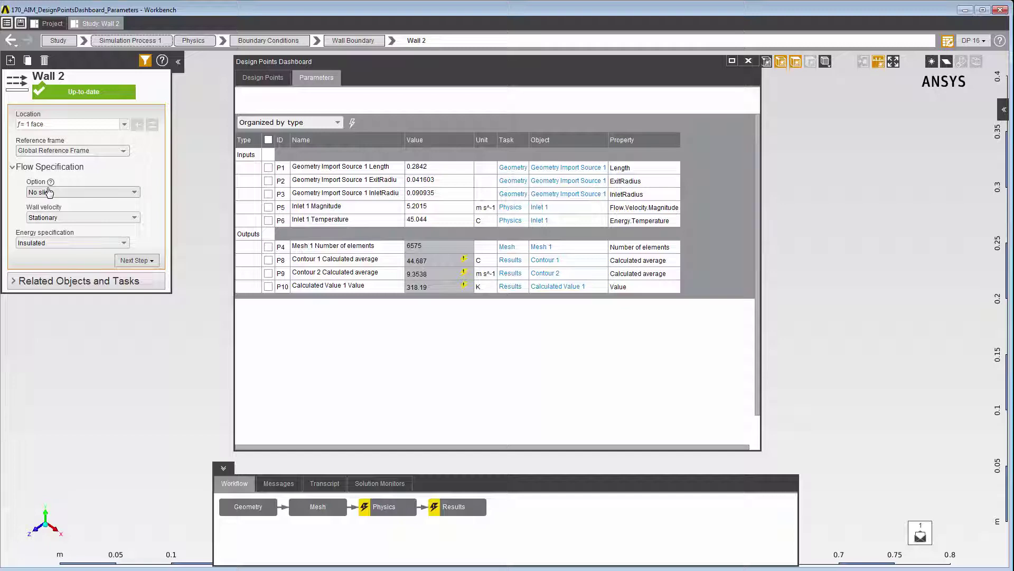
Set Wall 2's energy specification to Heat flow with a value of -120.03 W
click(77, 243)
click(74, 275)
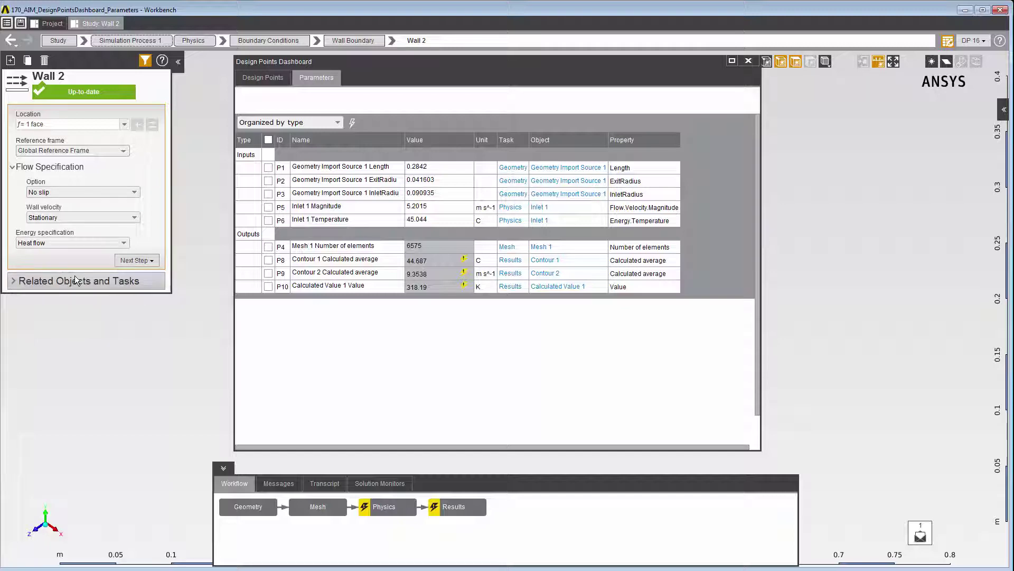
click(72, 267)
text(-12)
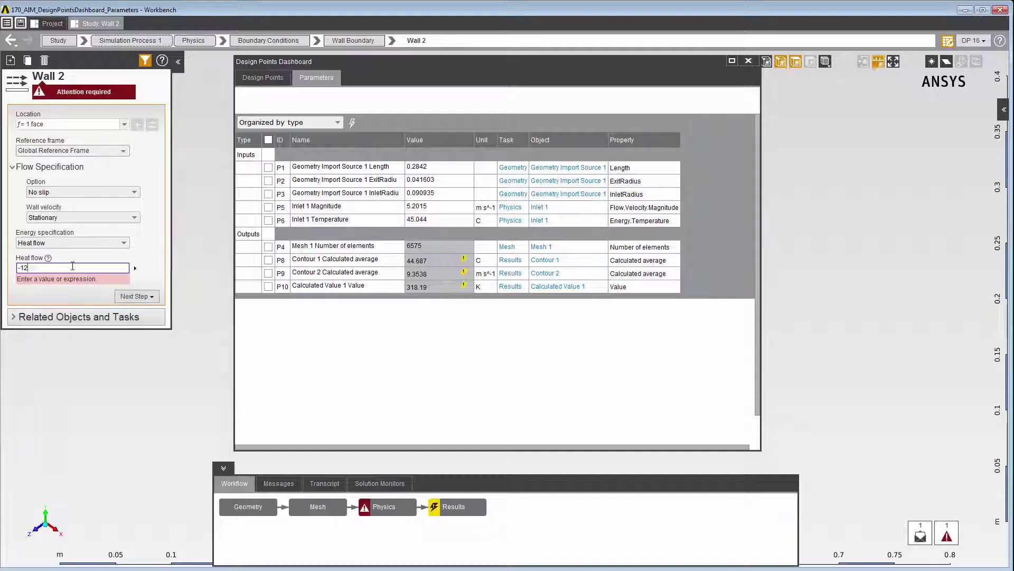
text(0.03)
key(Return)
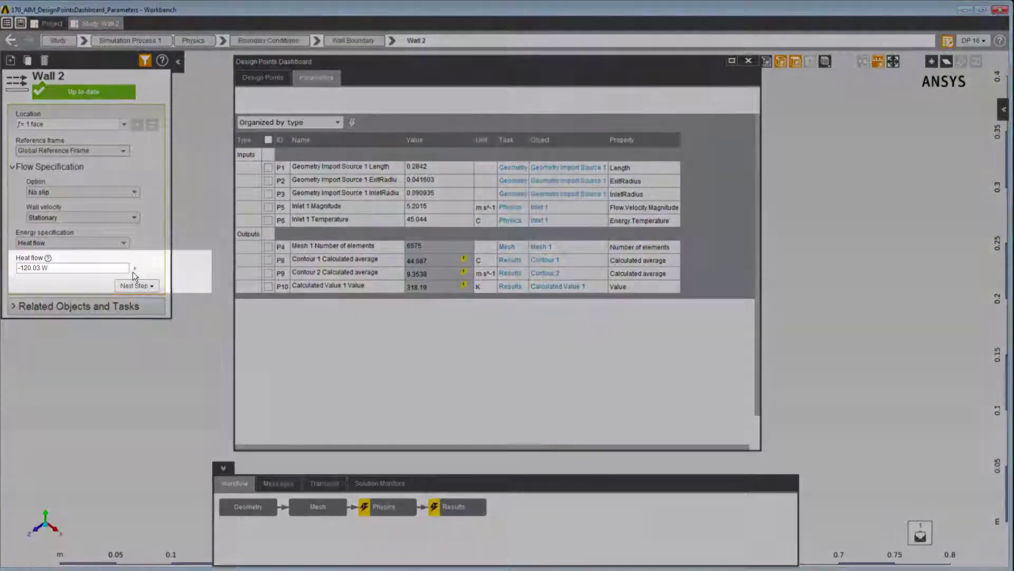
Parameterize Wall 2's heat flow so it becomes input parameter P11
click(133, 270)
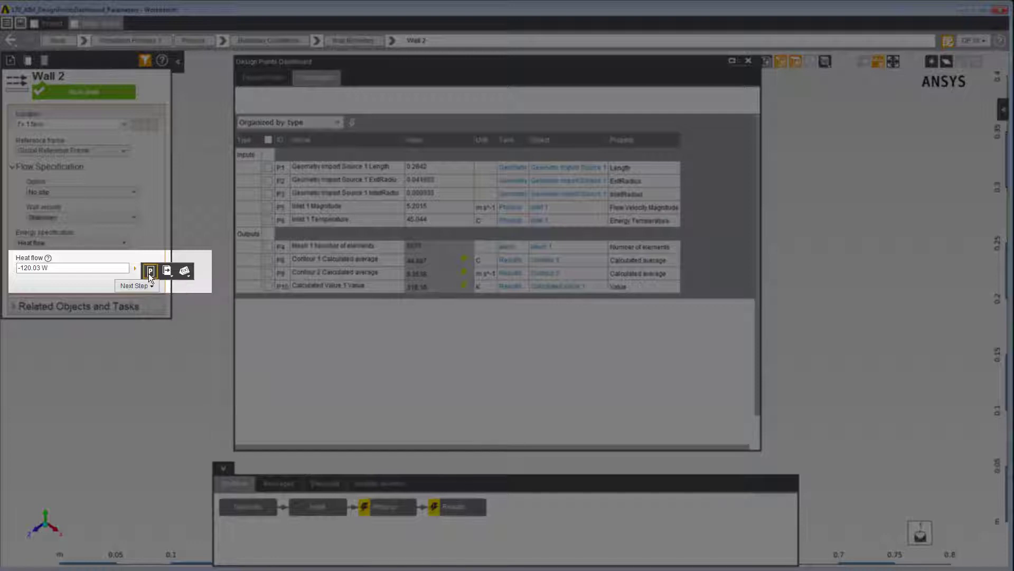
click(150, 271)
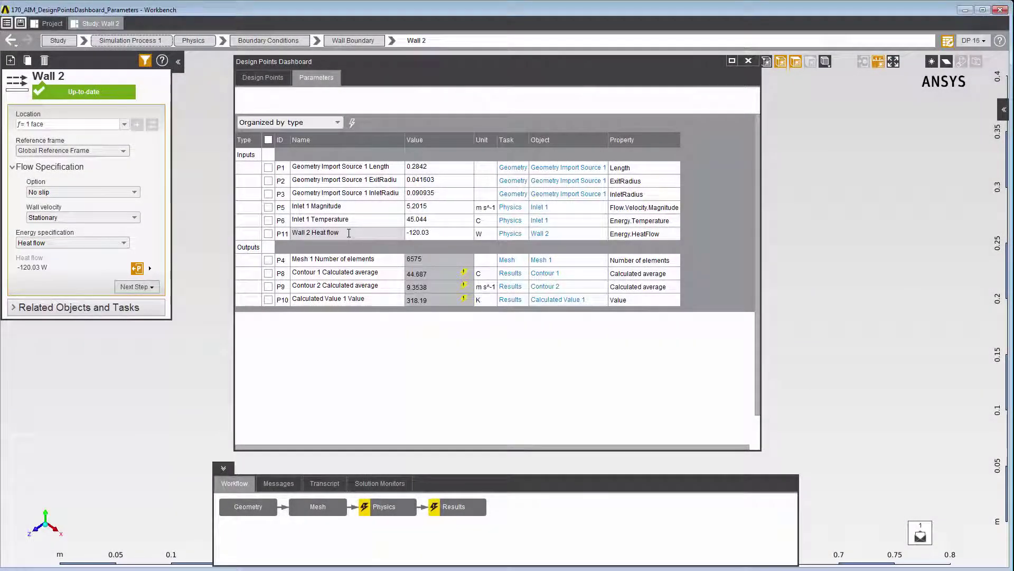
Rename parameter P11 from 'Wall 2 Heat flow' to 'Wall Heat Flow'
double_click(349, 233)
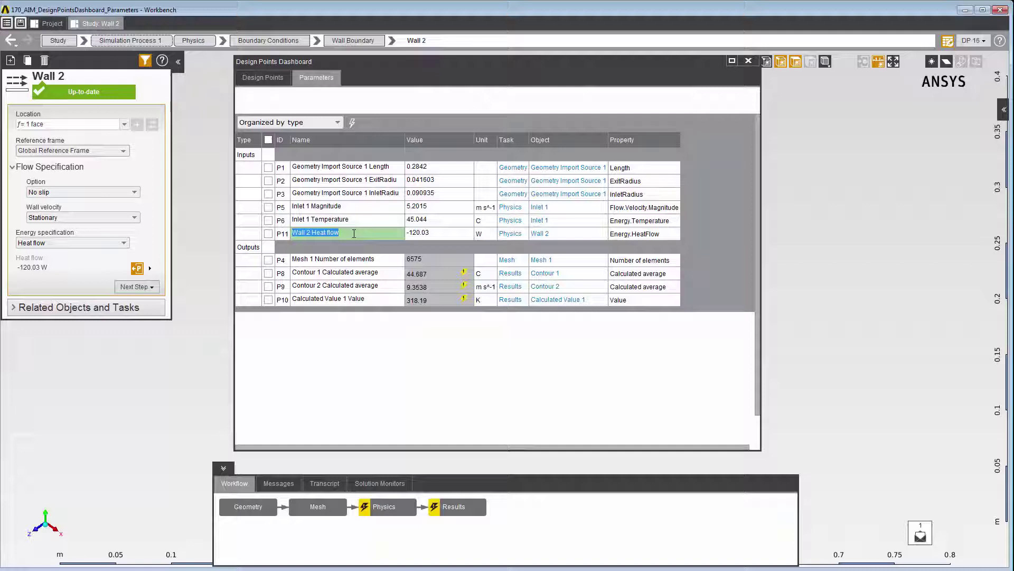
text(Wall Hea)
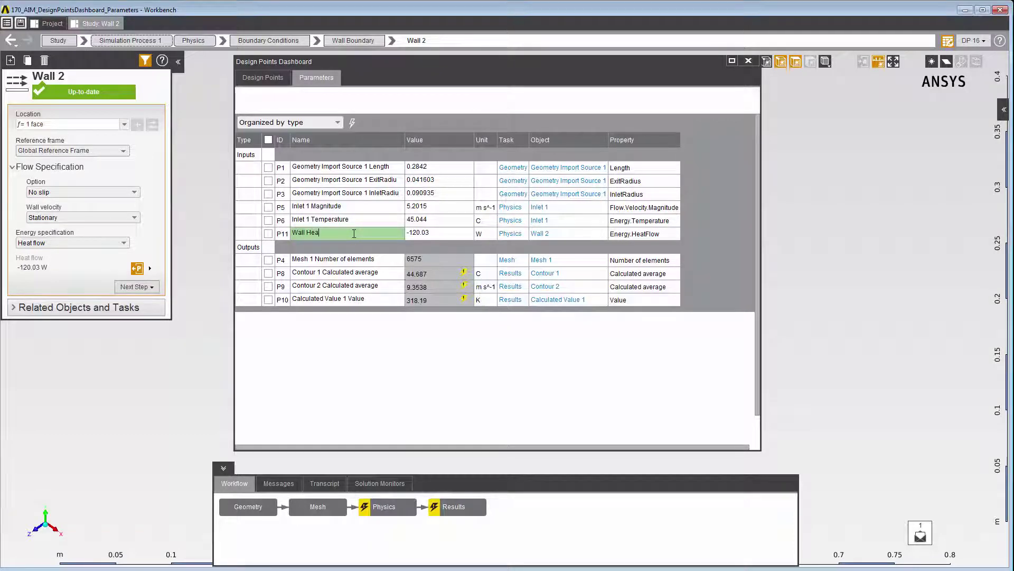
text(t Flow)
key(Return)
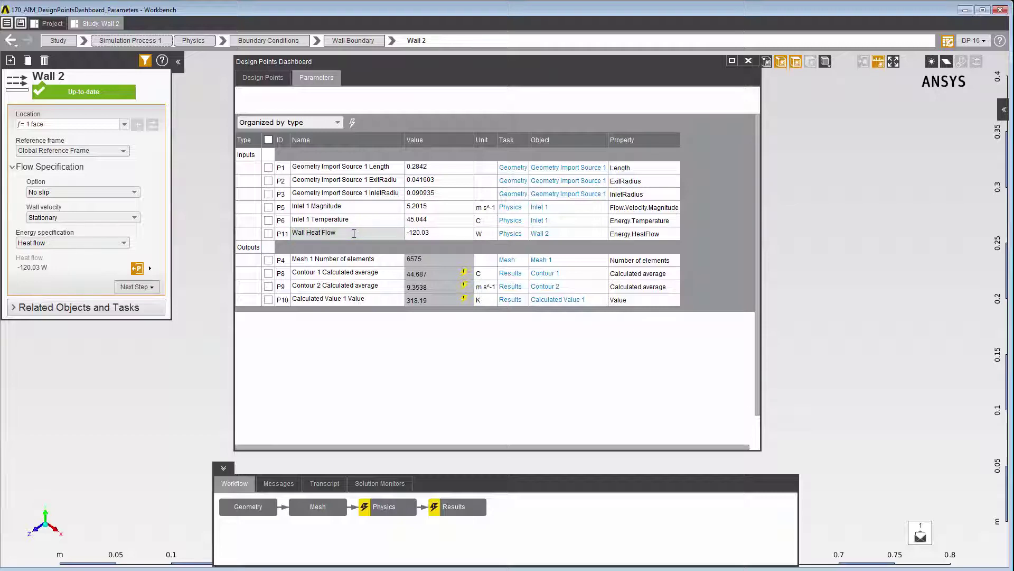
Change the P11 Wall Heat Flow value from -120.03 to -180.5 W
double_click(429, 231)
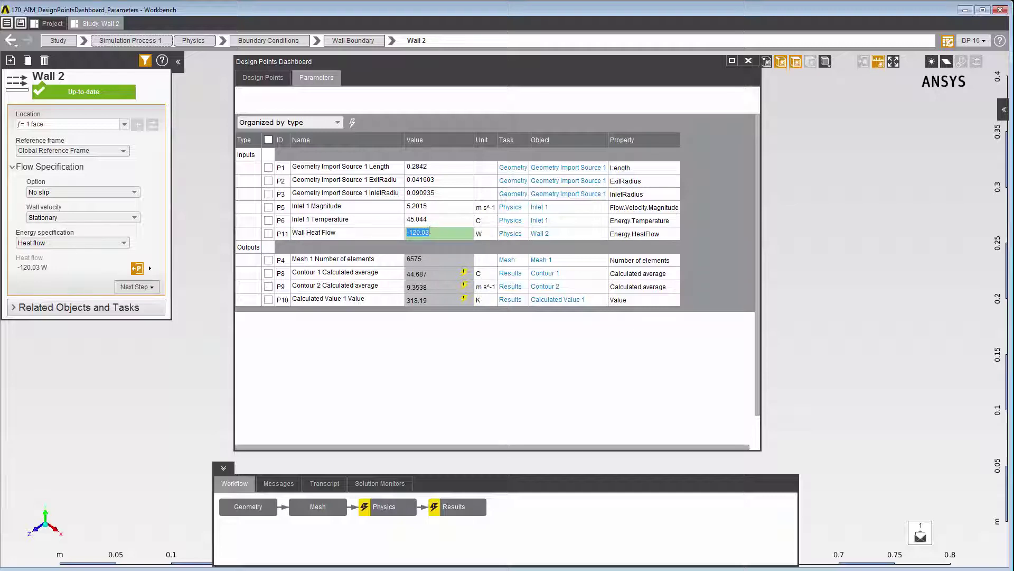
text(-180.5)
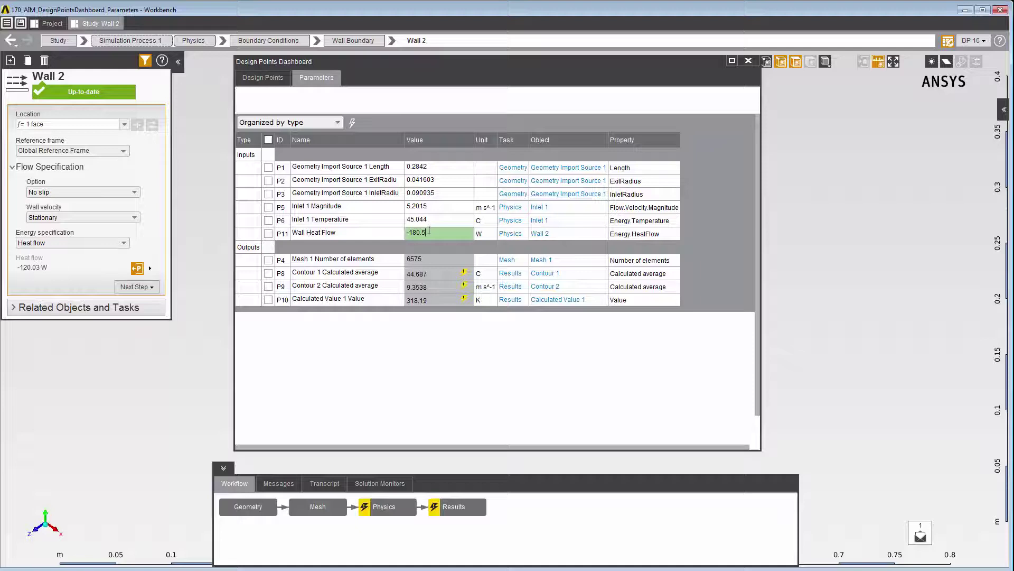
key(Return)
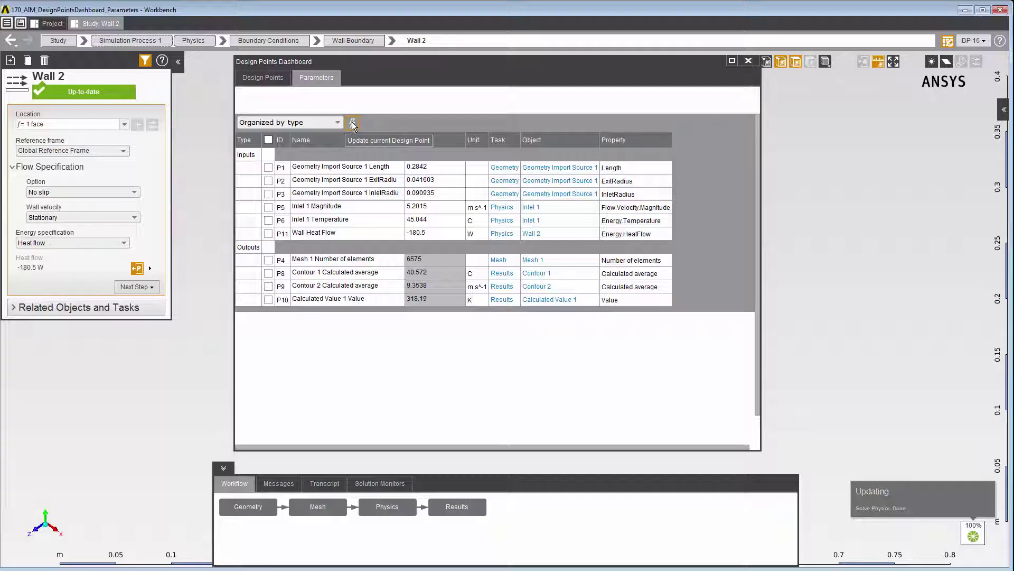
Check parameters P3 and P8 and delete them, confirming with OK
click(269, 195)
click(268, 273)
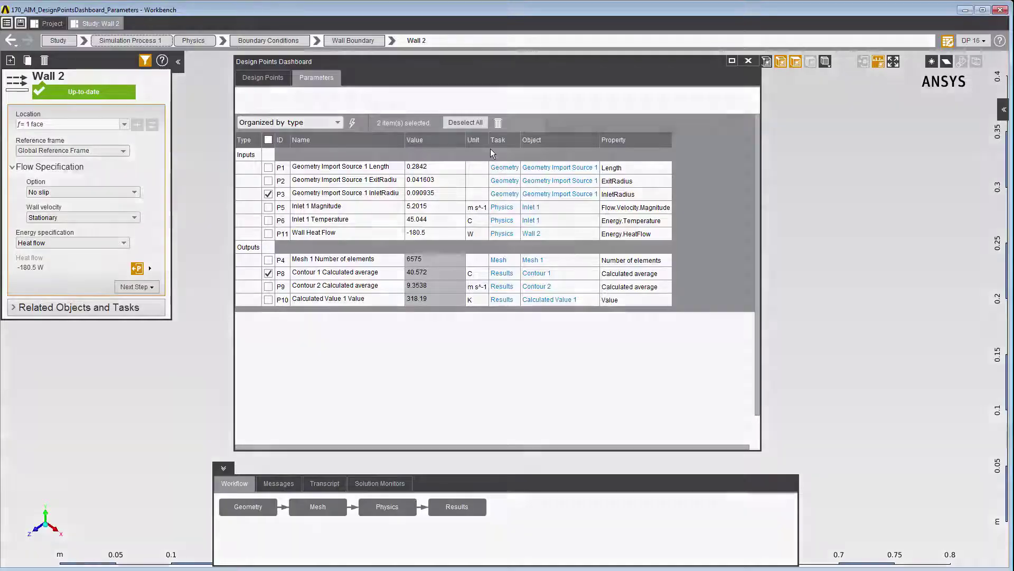
click(499, 124)
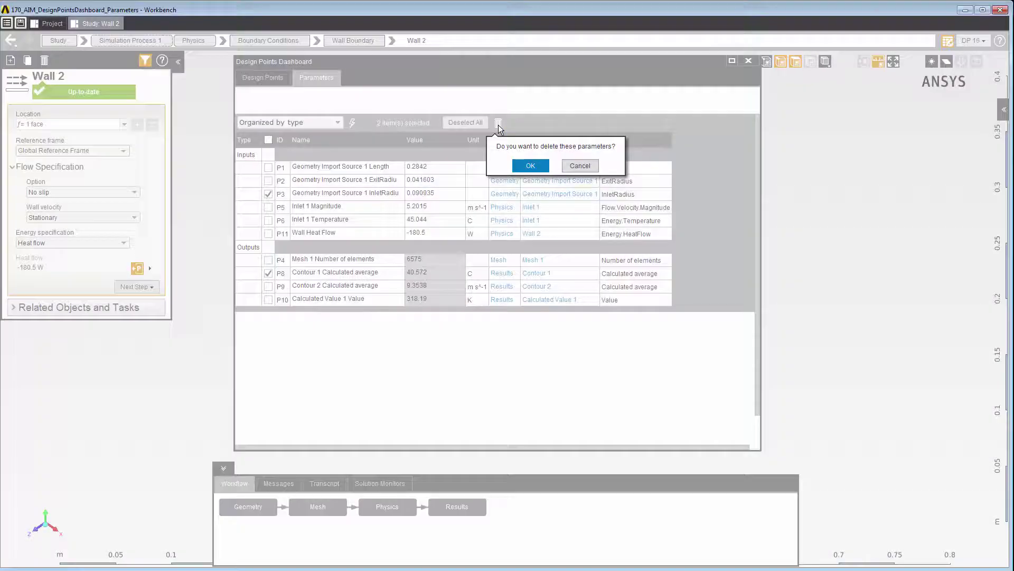
click(530, 164)
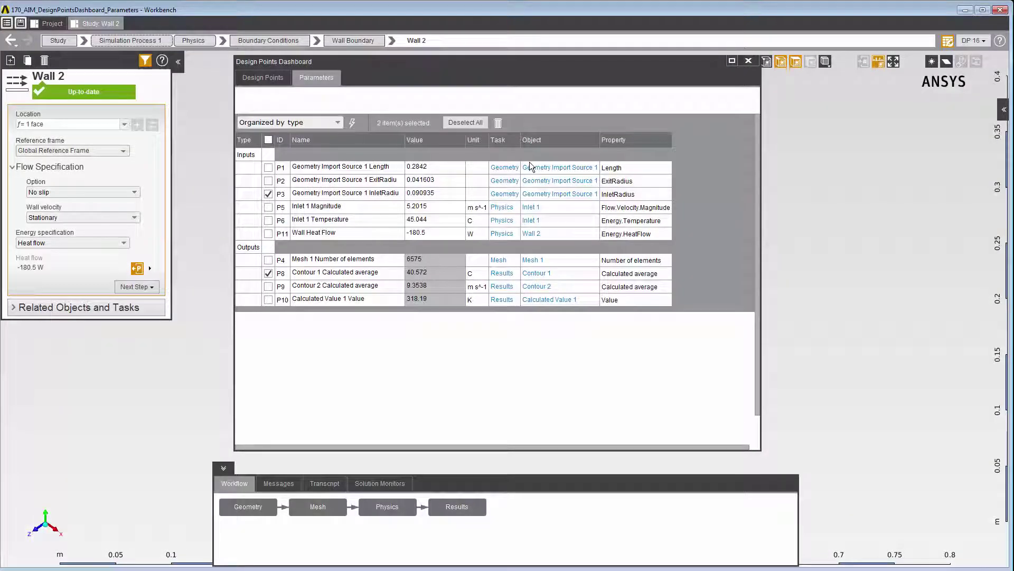